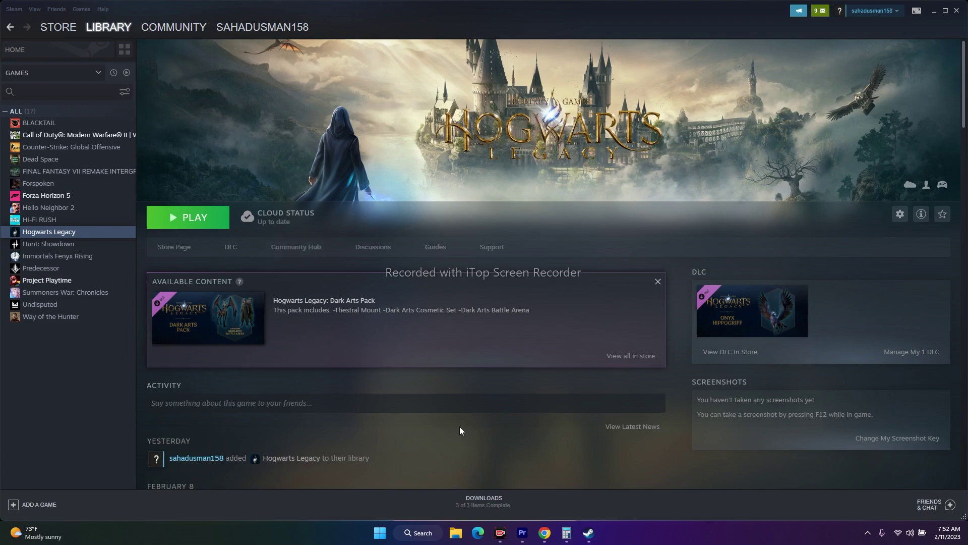
Switch from Steam to the Microsoft Learn Visual C++ Redistributable downloads page in Chrome
{"action": "left_click", "coordinate": [545, 533]}
{"action": "left_click", "coordinate": [544, 476]}
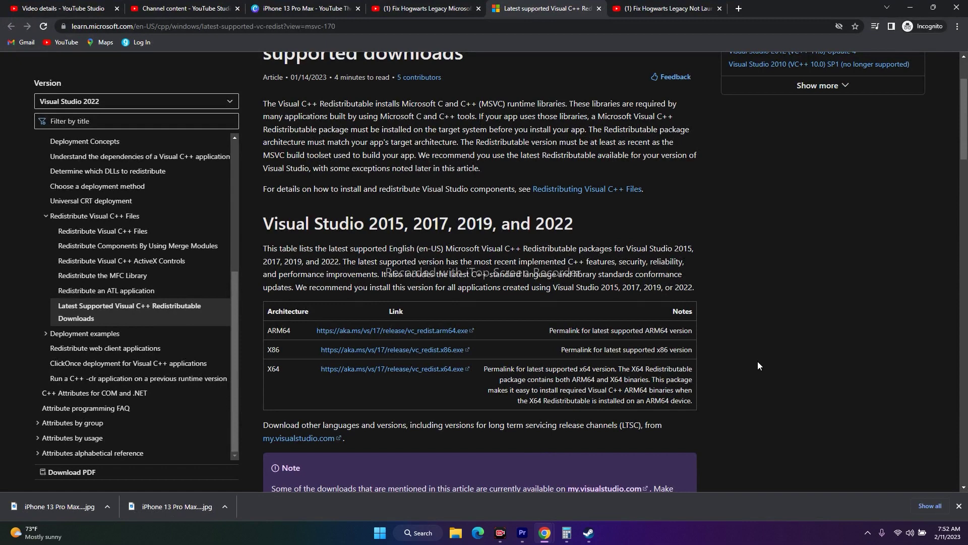
{"action": "scroll", "coordinate": [756, 361], "scroll_direction": "up", "scroll_amount": 3}
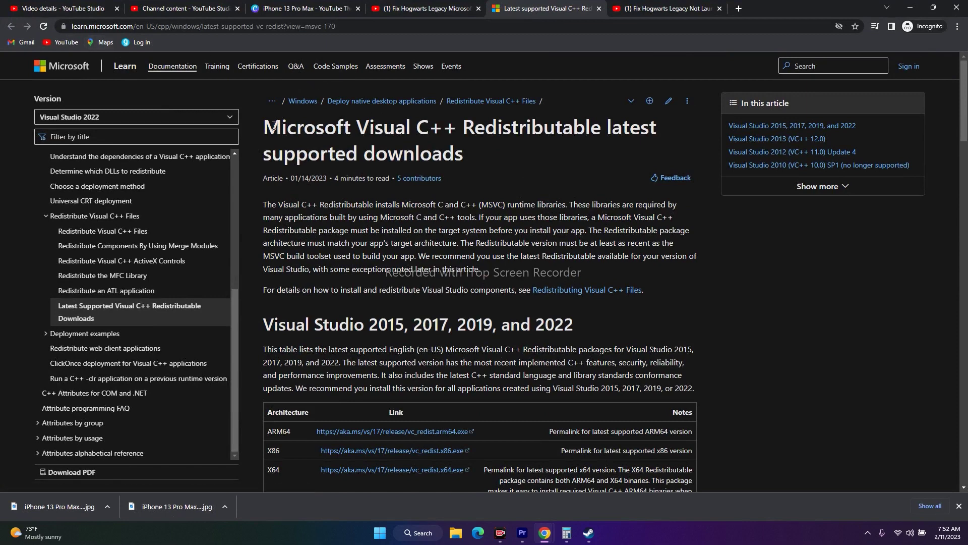
{"action": "left_click_drag", "start_coordinate": [264, 127], "coordinate": [432, 135]}
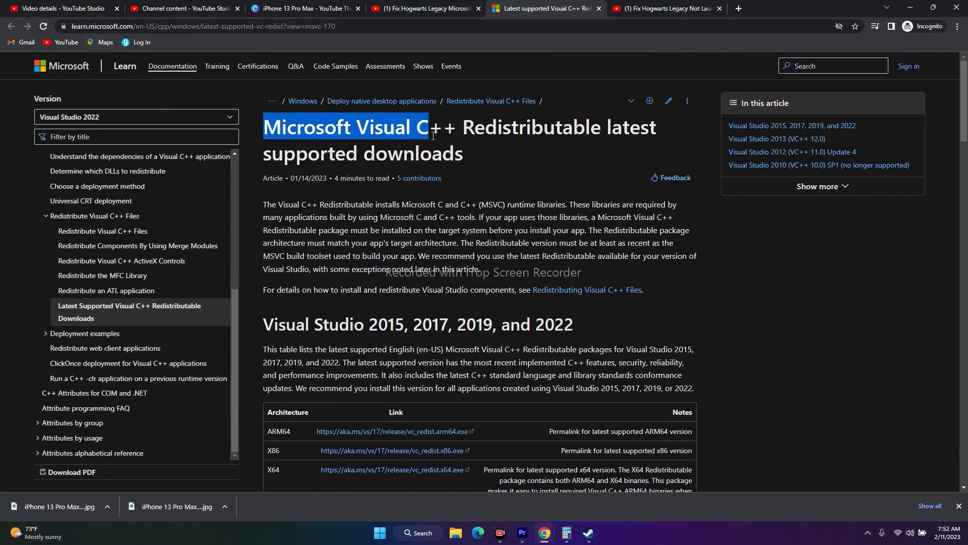
{"action": "left_click_drag", "start_coordinate": [433, 135], "coordinate": [498, 149]}
{"action": "left_click", "coordinate": [490, 157]}
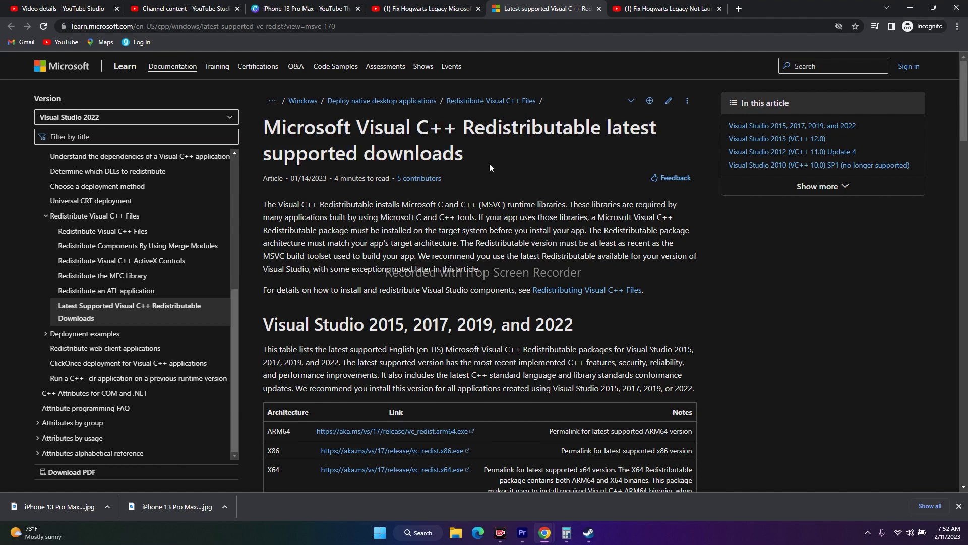
{"action": "scroll", "coordinate": [490, 163], "scroll_direction": "down", "scroll_amount": 3}
{"action": "scroll", "coordinate": [490, 163], "scroll_direction": "down", "scroll_amount": 1}
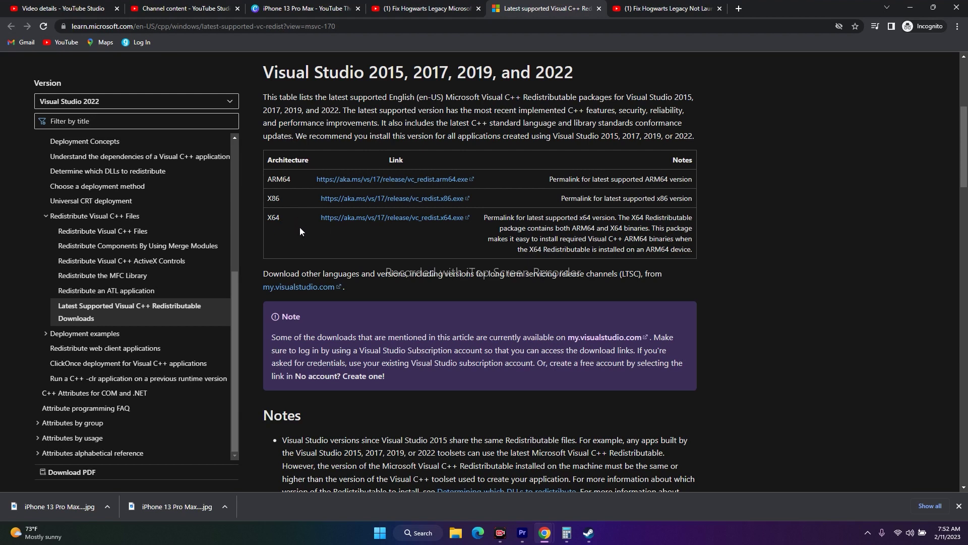
{"action": "left_click", "coordinate": [911, 7]}
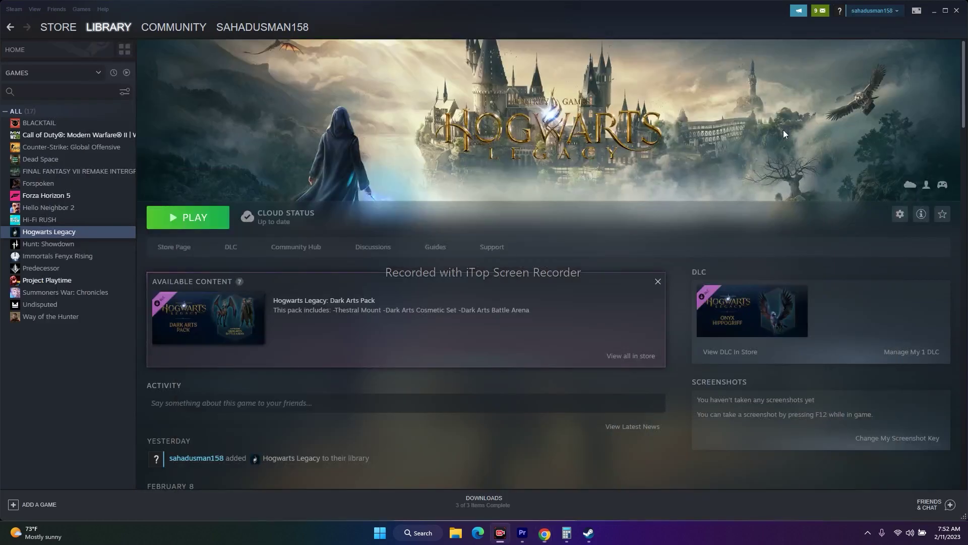
Verify in Settings > System > About that the system type is 64-bit on x64, then close Settings
{"action": "left_click", "coordinate": [934, 16]}
{"action": "left_click", "coordinate": [418, 532]}
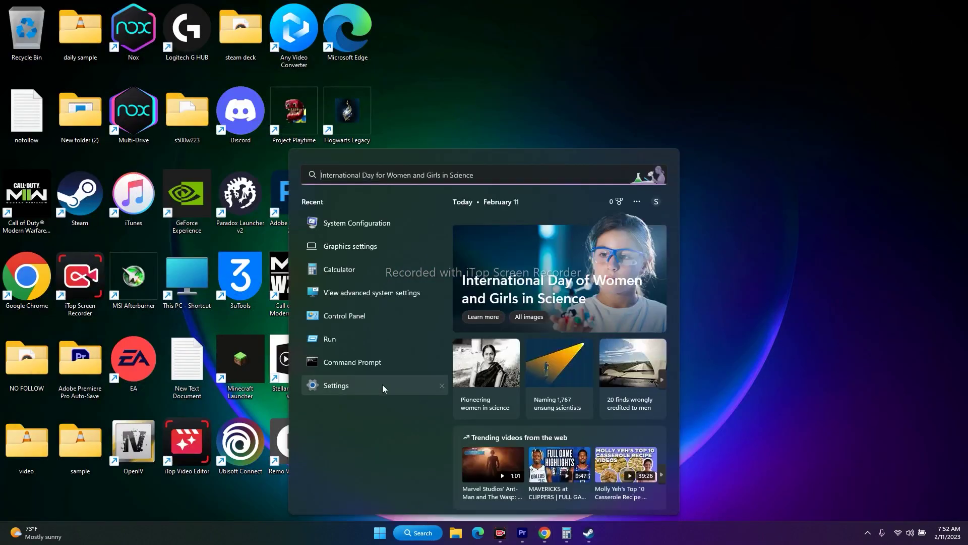
{"action": "left_click", "coordinate": [382, 384]}
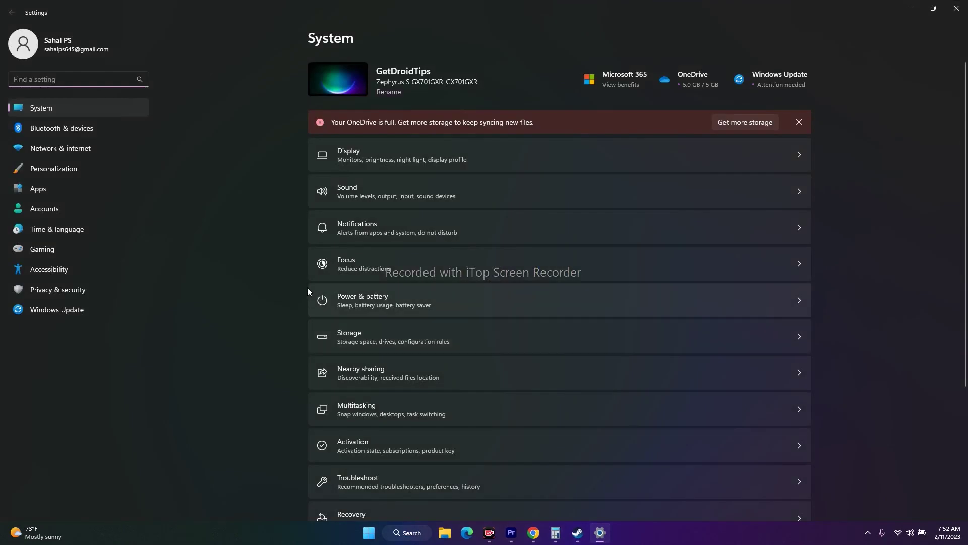
{"action": "scroll", "coordinate": [495, 356], "scroll_direction": "down", "scroll_amount": 5}
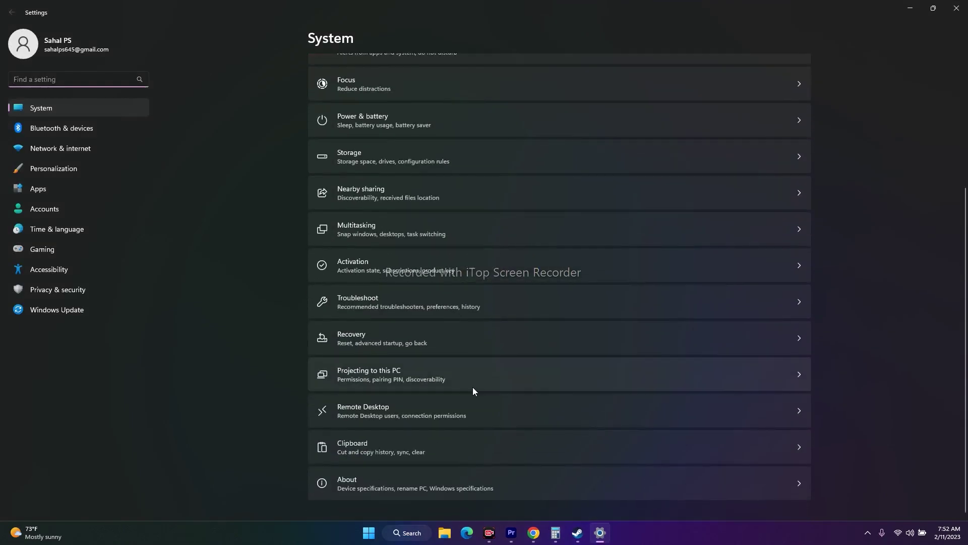
{"action": "left_click", "coordinate": [344, 488]}
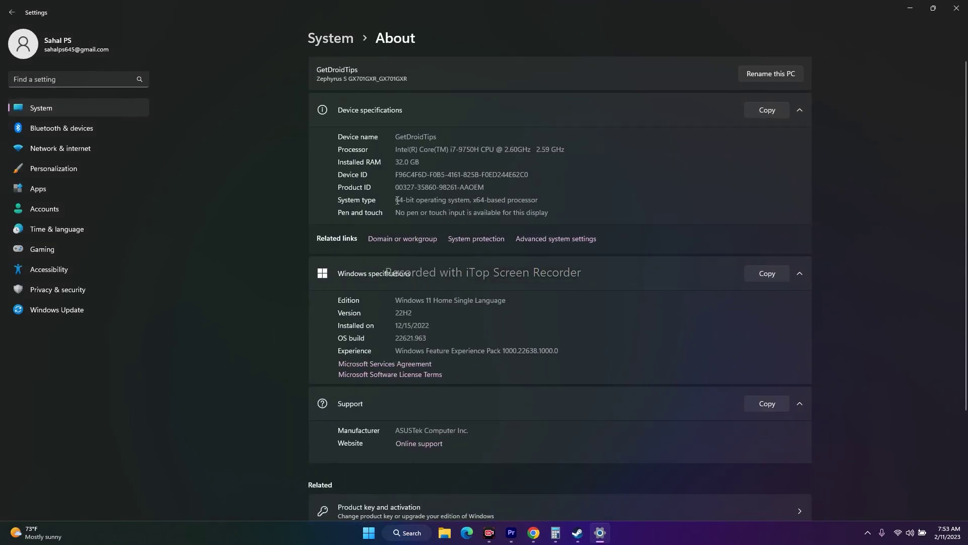
{"action": "left_click_drag", "start_coordinate": [395, 199], "coordinate": [549, 211]}
{"action": "left_click", "coordinate": [558, 203]}
{"action": "left_click", "coordinate": [957, 8]}
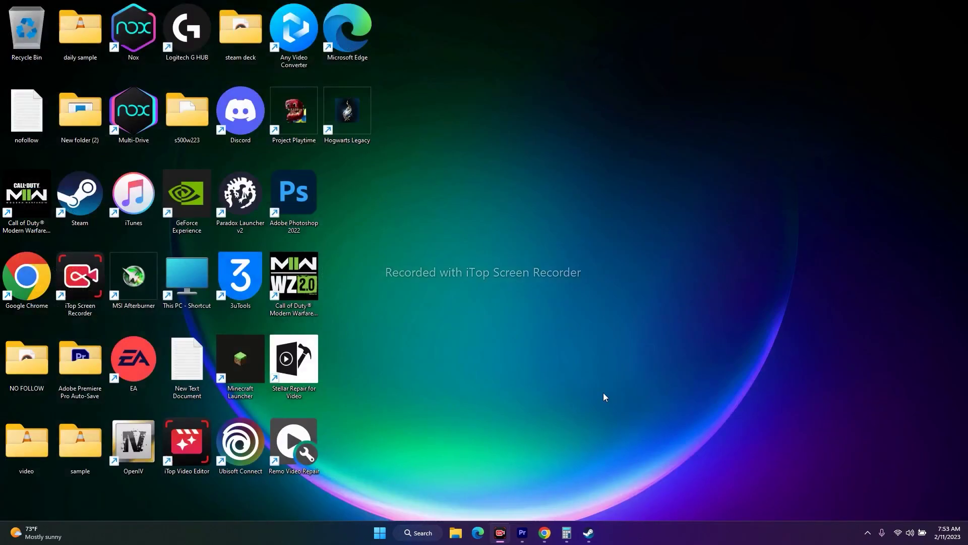
Download VC_redist.x64.exe from Microsoft Learn and set it to open when finished
{"action": "mouse_move", "coordinate": [544, 533]}
{"action": "left_click", "coordinate": [570, 484]}
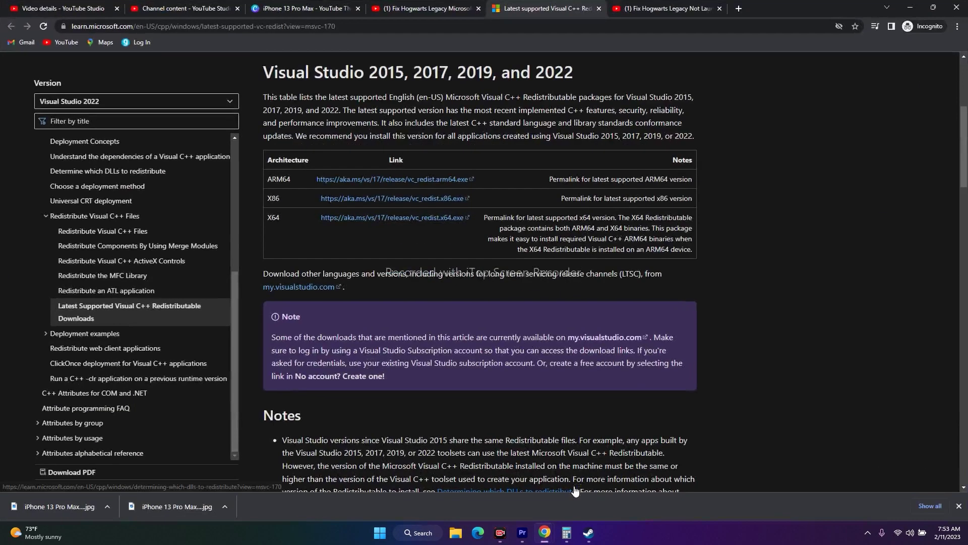
{"action": "left_click", "coordinate": [392, 217]}
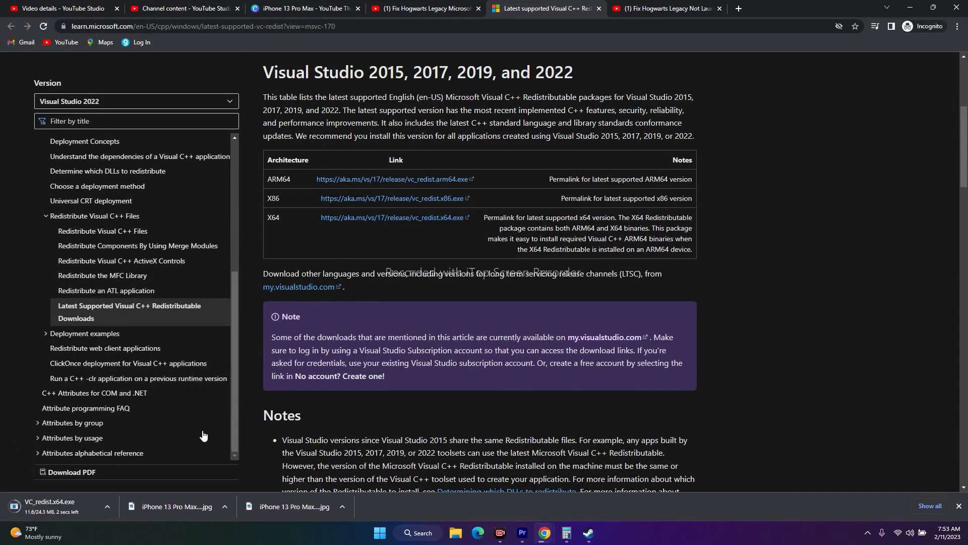
{"action": "left_click", "coordinate": [106, 507]}
{"action": "left_click", "coordinate": [132, 427]}
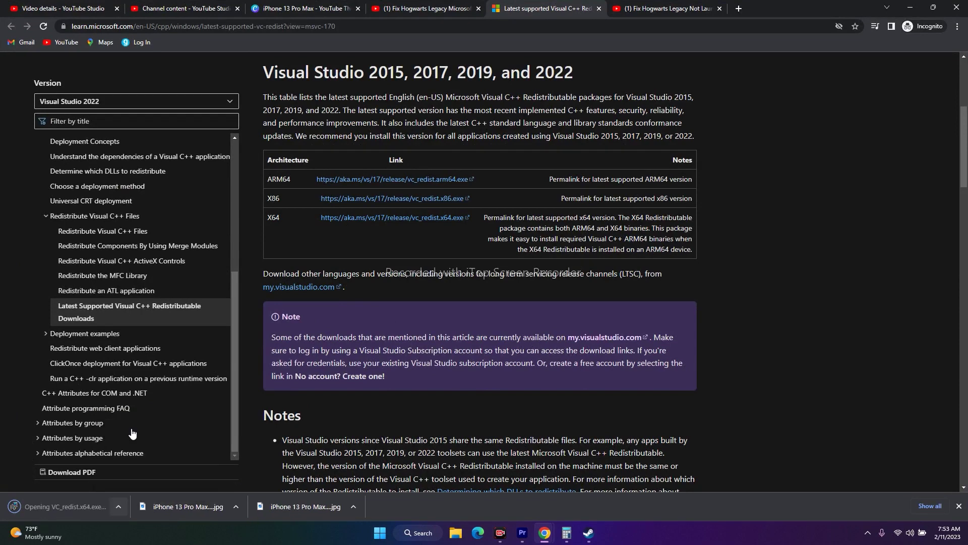
Run VC_redist.x64.exe, repair the 2015-2022 x64 redistributable, and close the Setup Successful dialog
{"action": "left_click", "coordinate": [517, 274]}
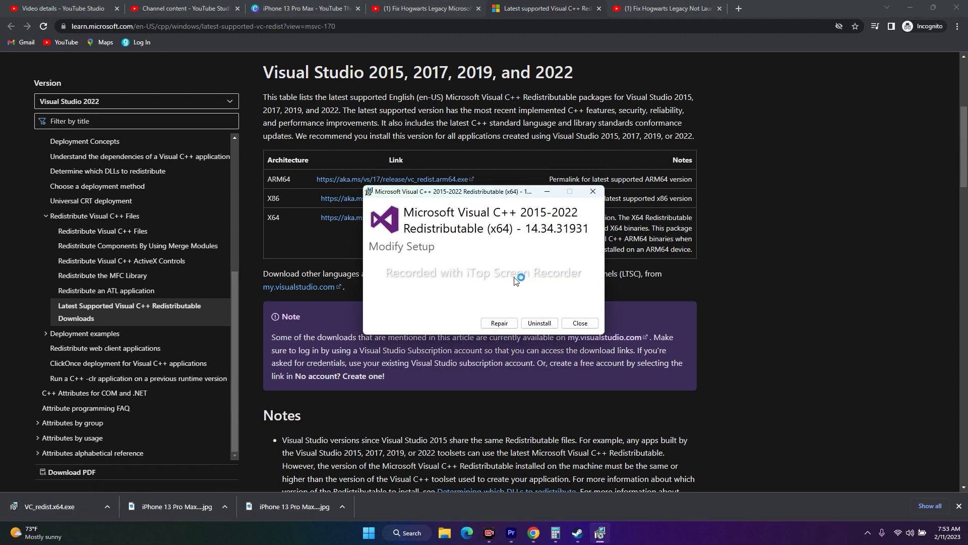
{"action": "left_click", "coordinate": [500, 323]}
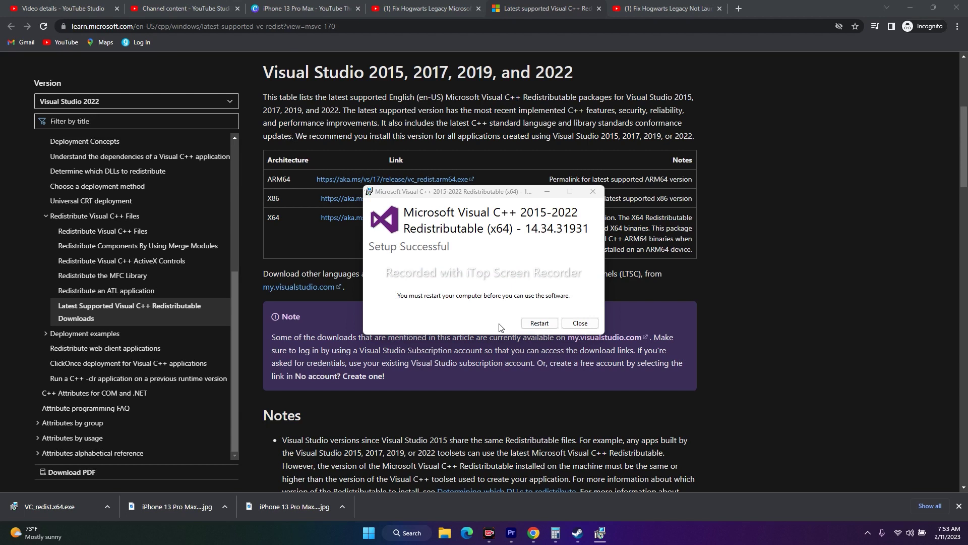
{"action": "left_click", "coordinate": [580, 323]}
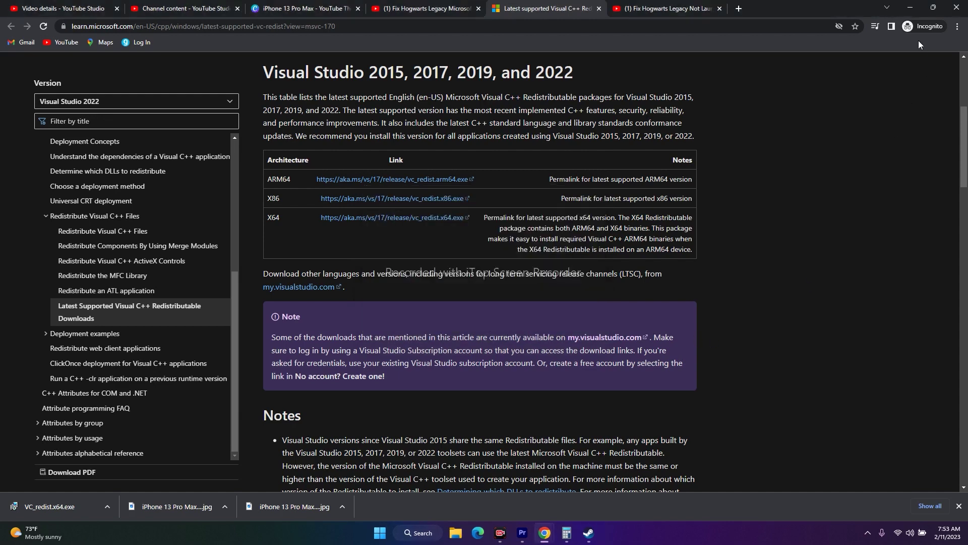
Minimize Chrome and restore Steam's Hogwarts Legacy library page
{"action": "left_click", "coordinate": [909, 10]}
{"action": "mouse_move", "coordinate": [589, 533]}
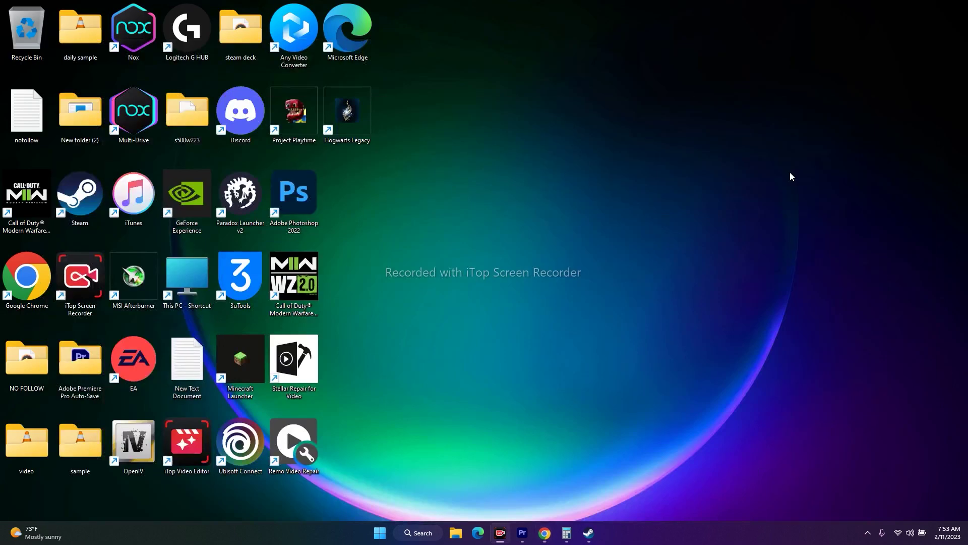
{"action": "left_click", "coordinate": [591, 533]}
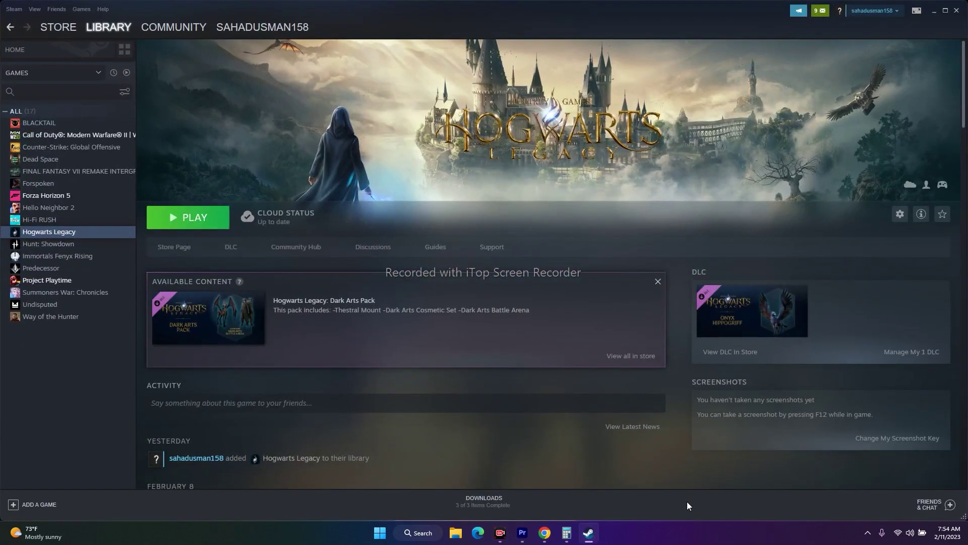